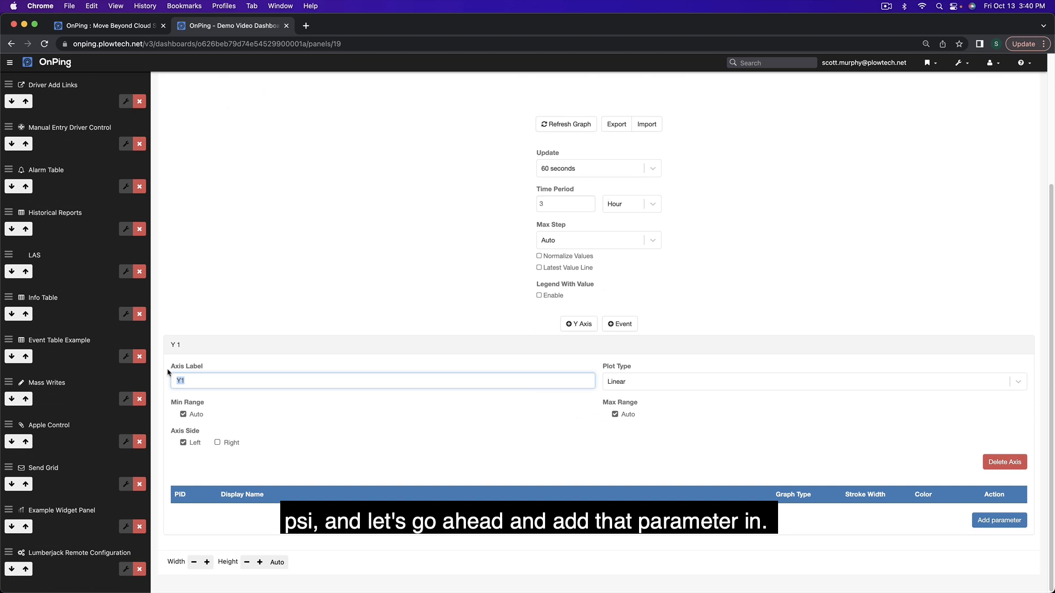
Step: Label the Y1 axis PSI and filter a new graph parameter to Plow Demo, Oil and Gas Demo, Oil and Gas Demo Parameters
click(457, 254)
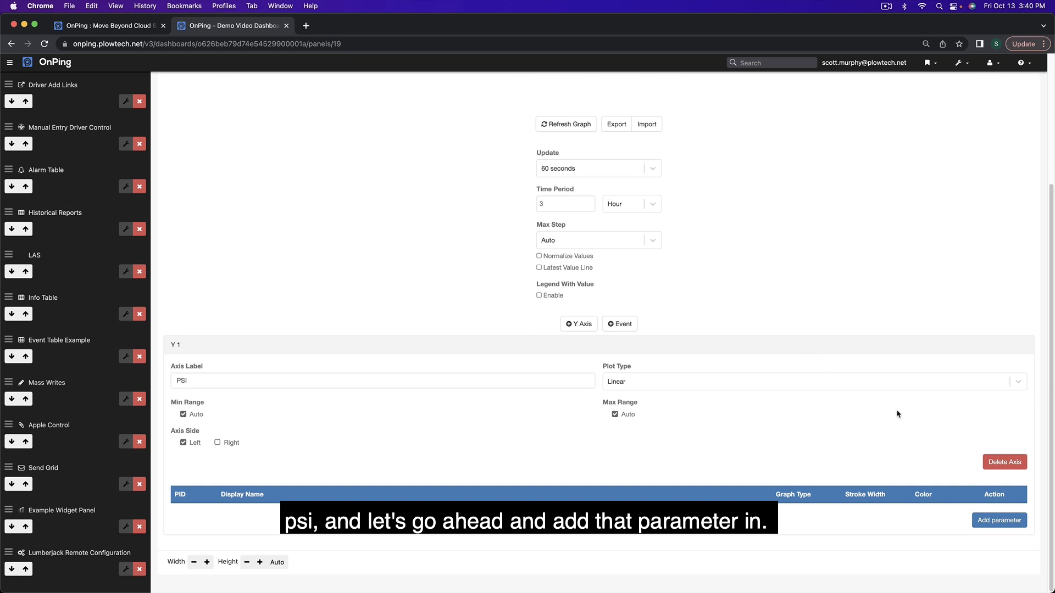
click(994, 521)
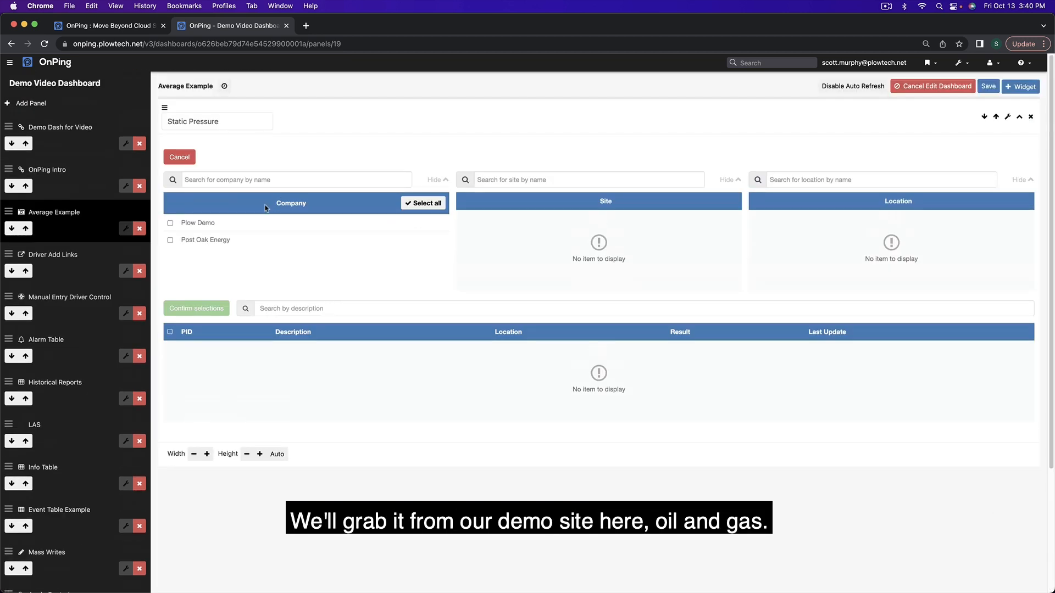
click(237, 222)
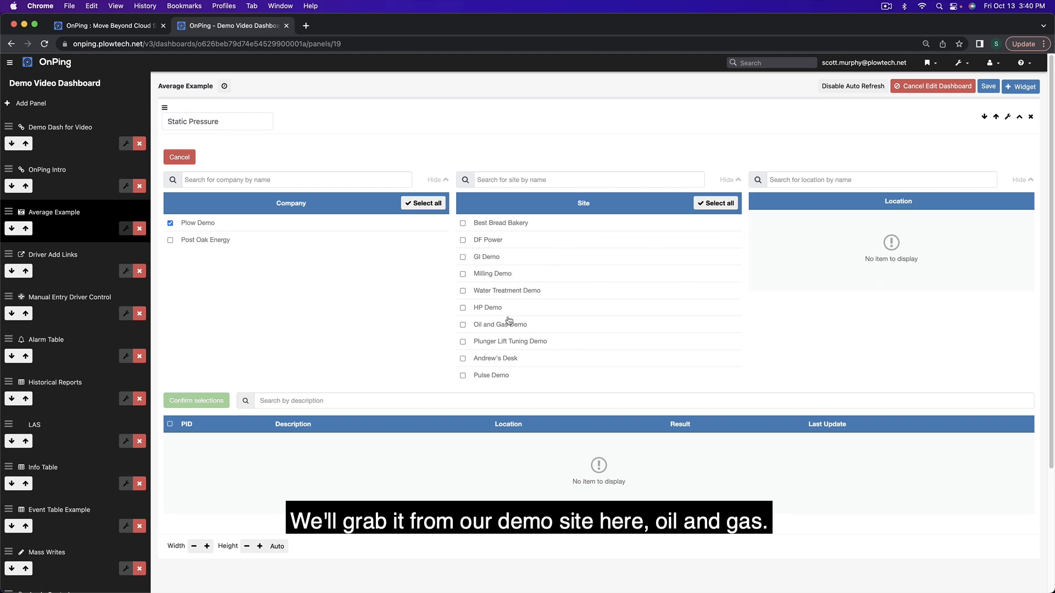
click(509, 323)
click(846, 222)
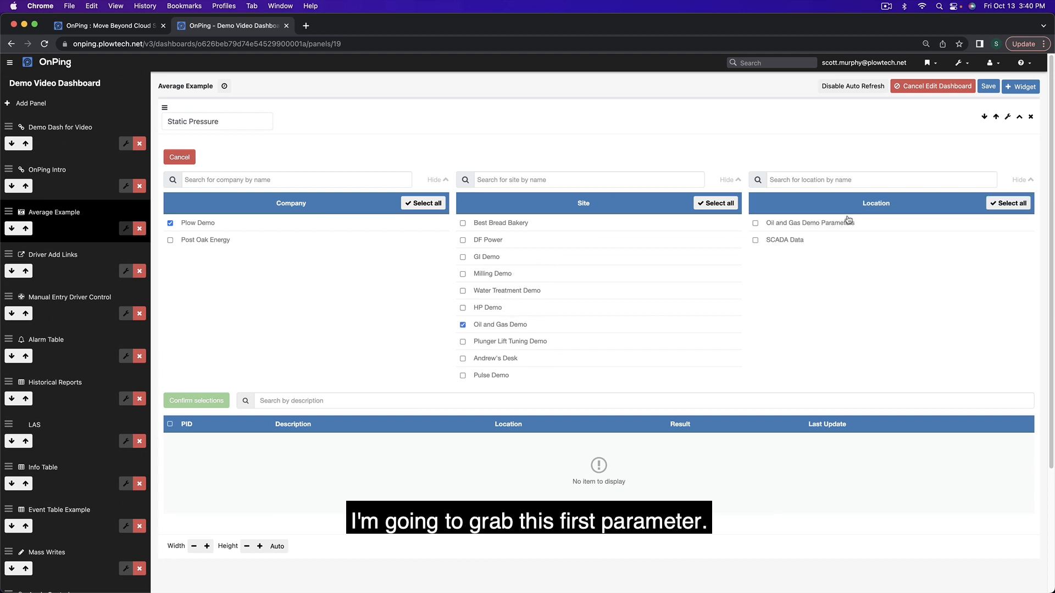
Step: Search the parameters for Static and add Totalflow FIT-204C Static PSI to the graph
click(308, 400)
text(Static)
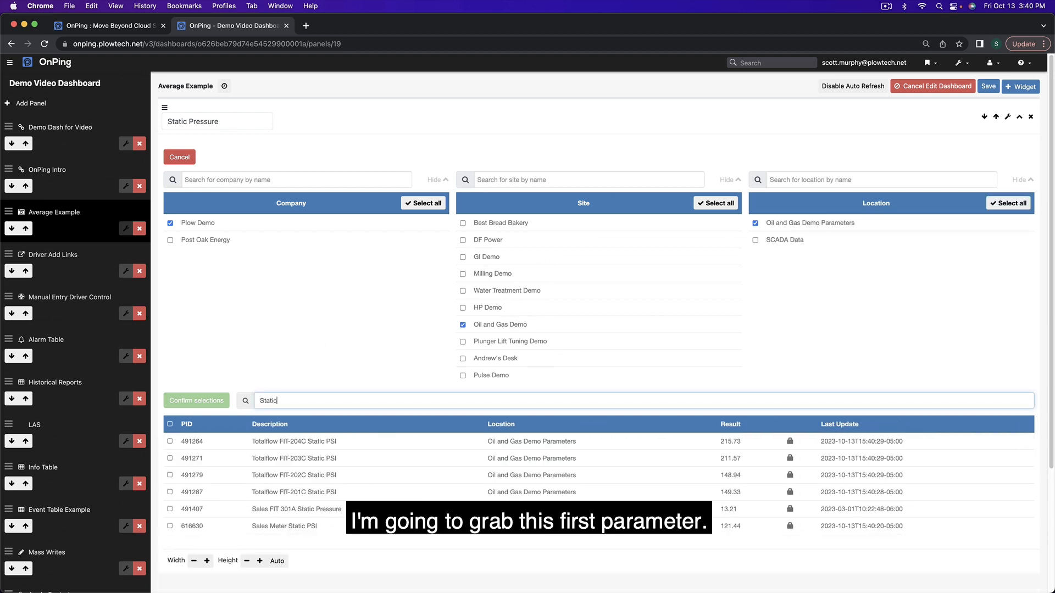
drag(336, 443, 249, 443)
right_click(273, 441)
click(288, 461)
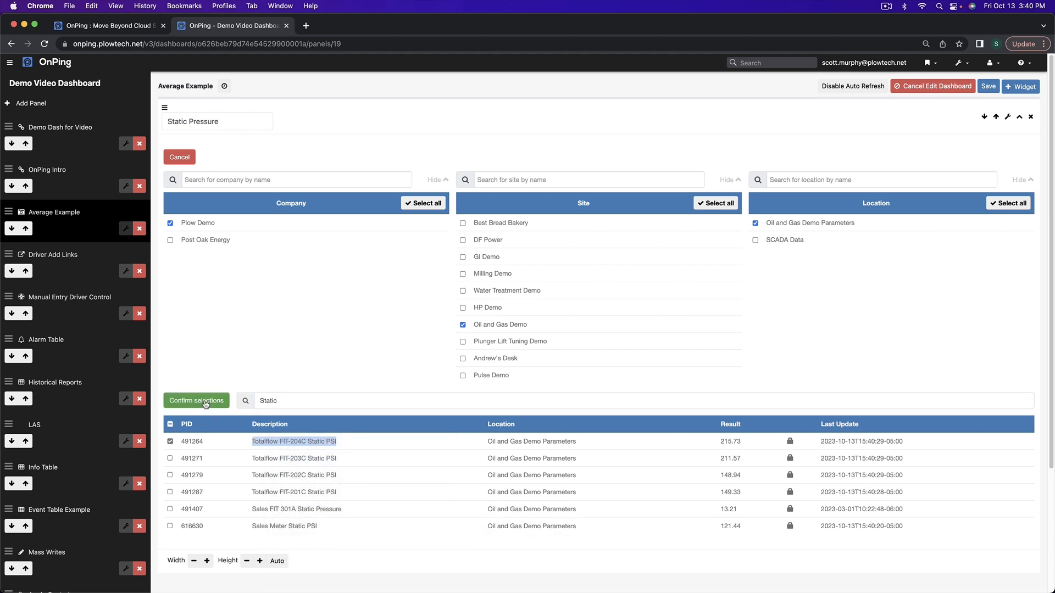
click(196, 401)
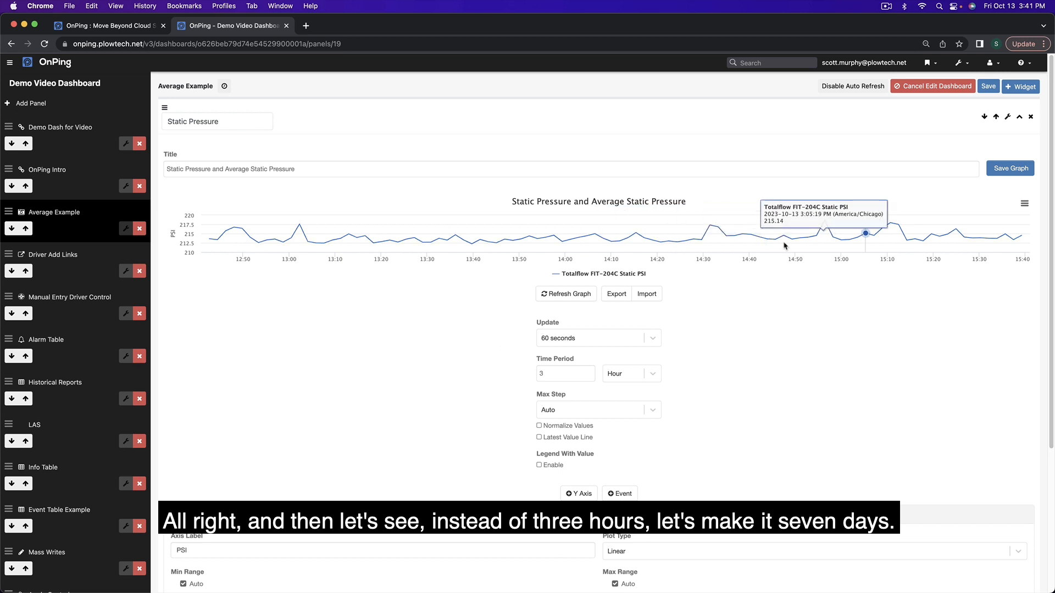
Step: Set the graph's time period to 7 days
double_click(562, 373)
text(7)
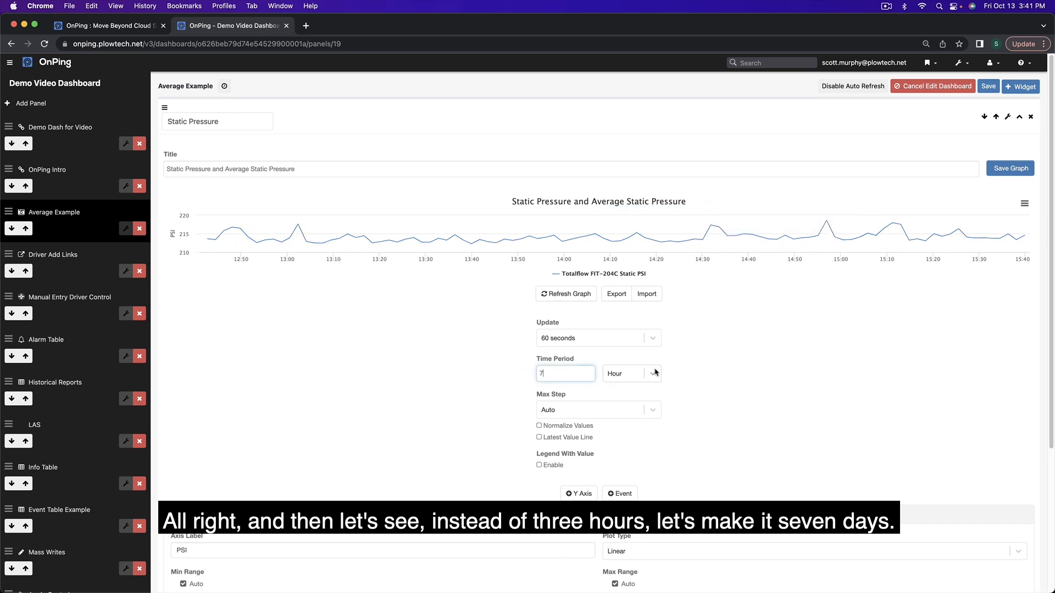
click(629, 373)
click(617, 433)
Step: Set the stroke width of the Totalflow FIT-204C Static PSI line to 3
scroll(815, 380, down, 5)
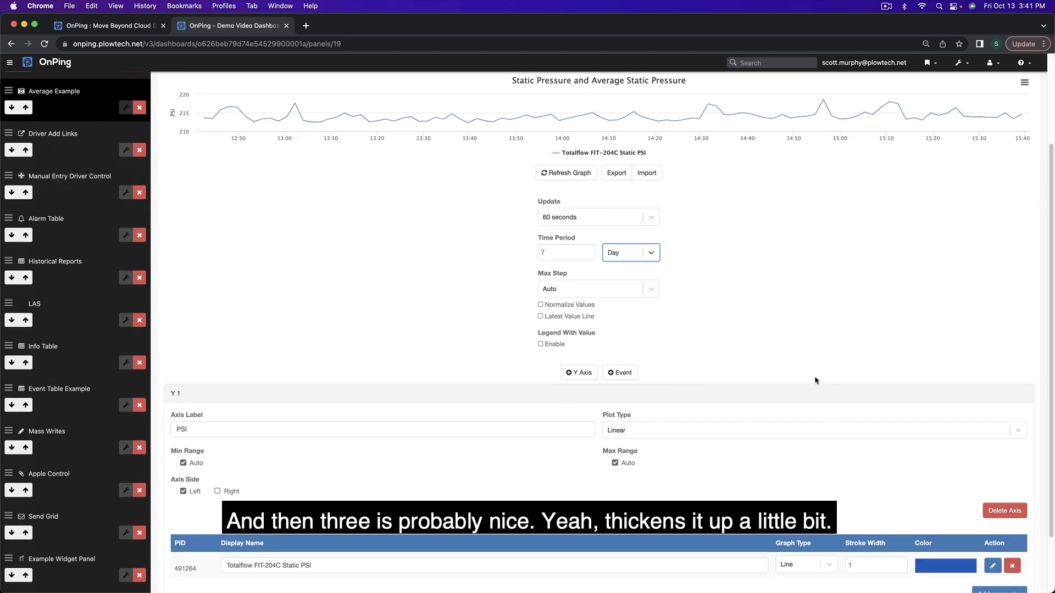
click(856, 490)
scroll(863, 351, up, 5)
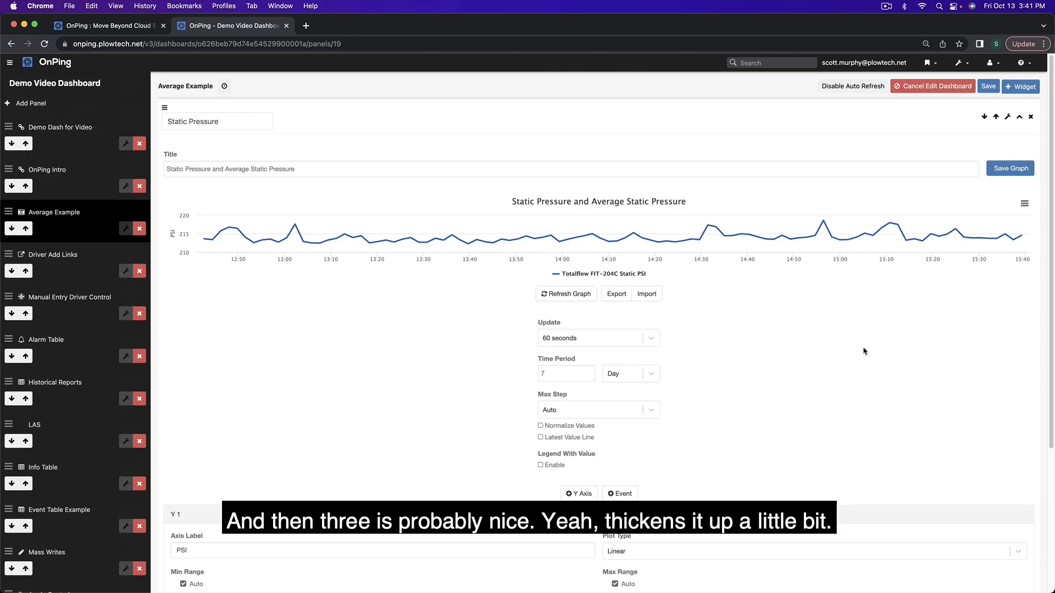
Step: Save the static pressure graph and exit dashboard editing
scroll(848, 354, down, 3)
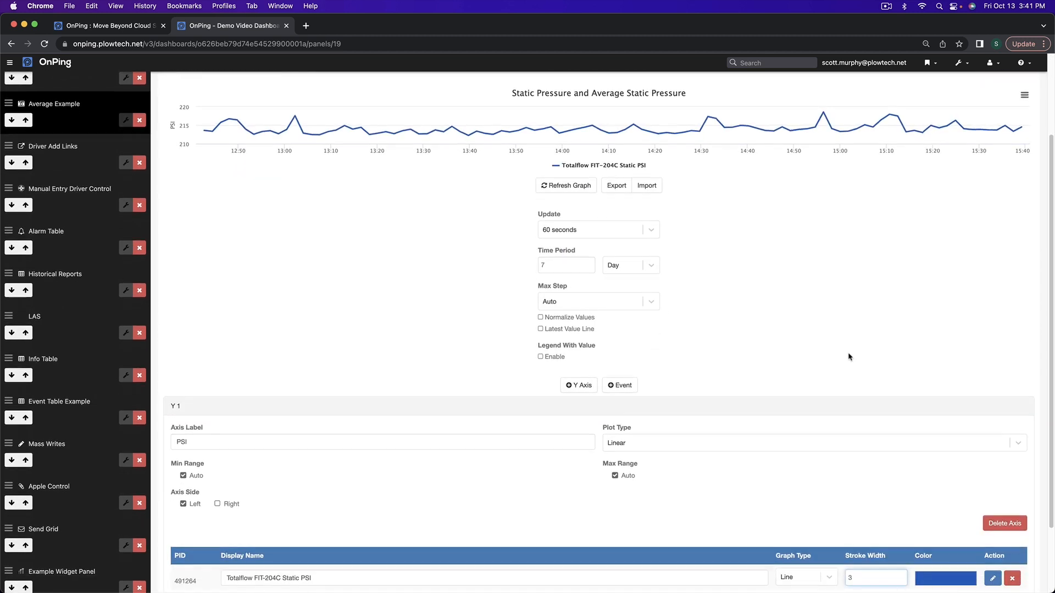
scroll(848, 358, up, 3)
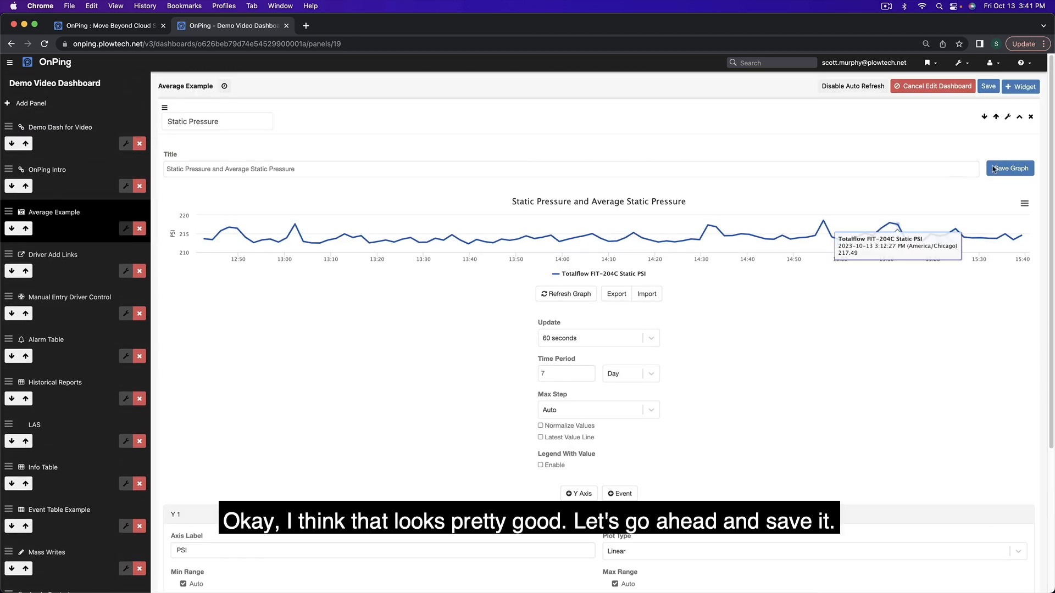
click(1010, 169)
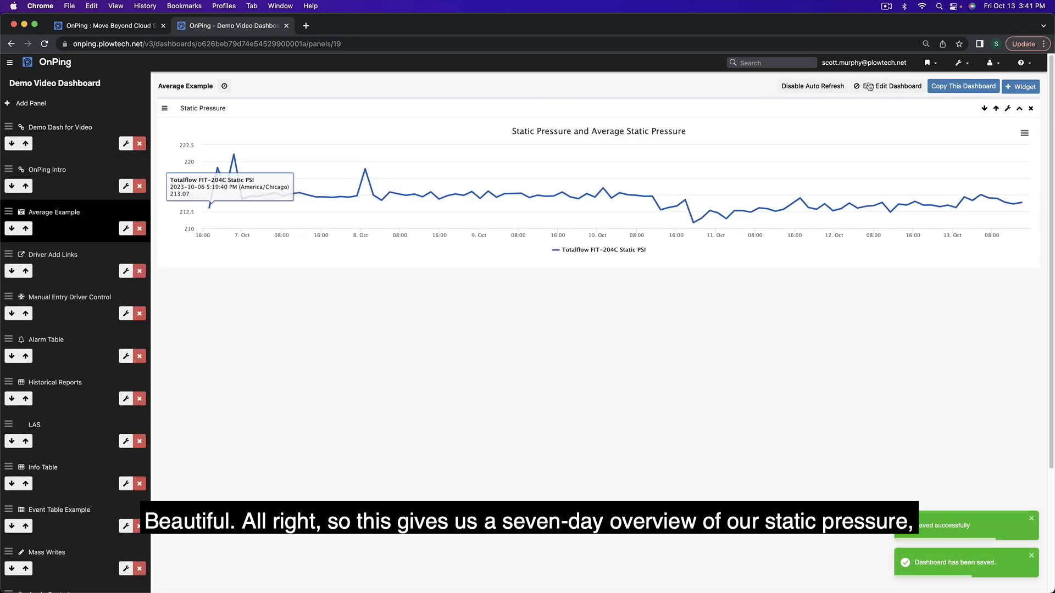
click(887, 86)
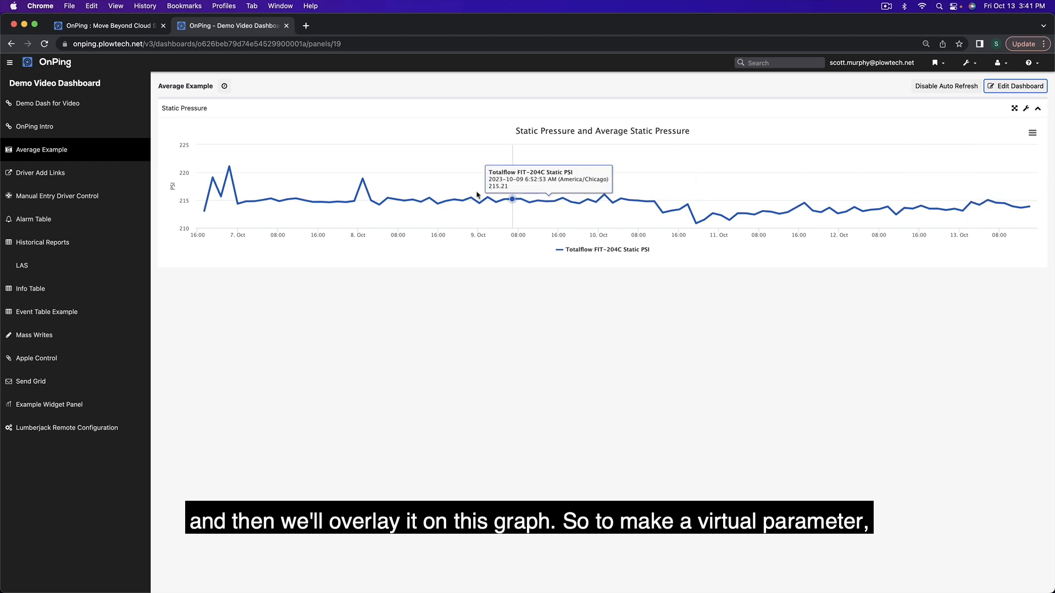
Step: Start a new Inferno virtual parameter based on the 24HourAverage script
click(933, 64)
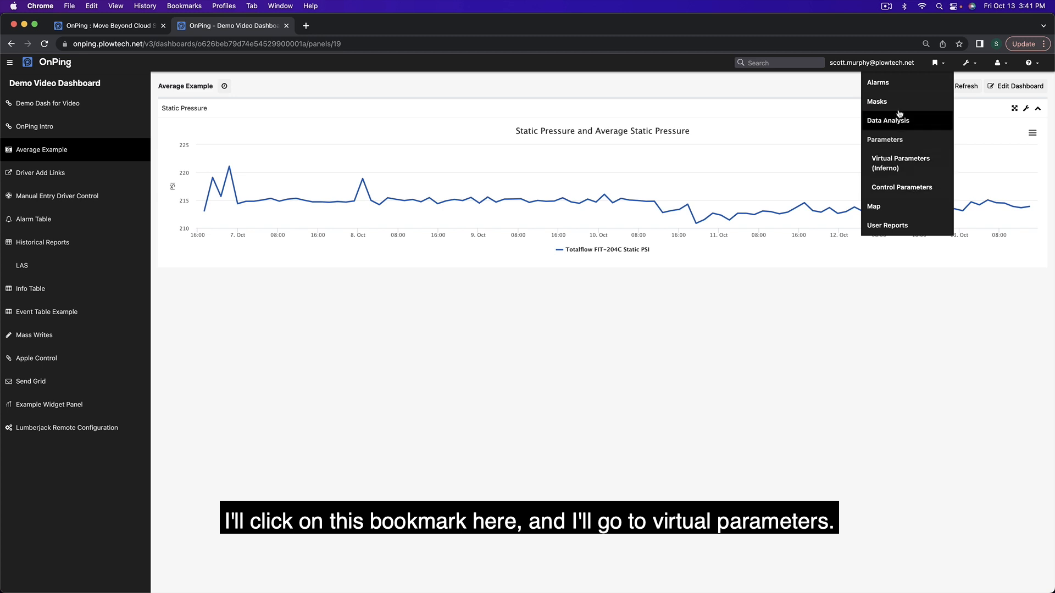
click(900, 164)
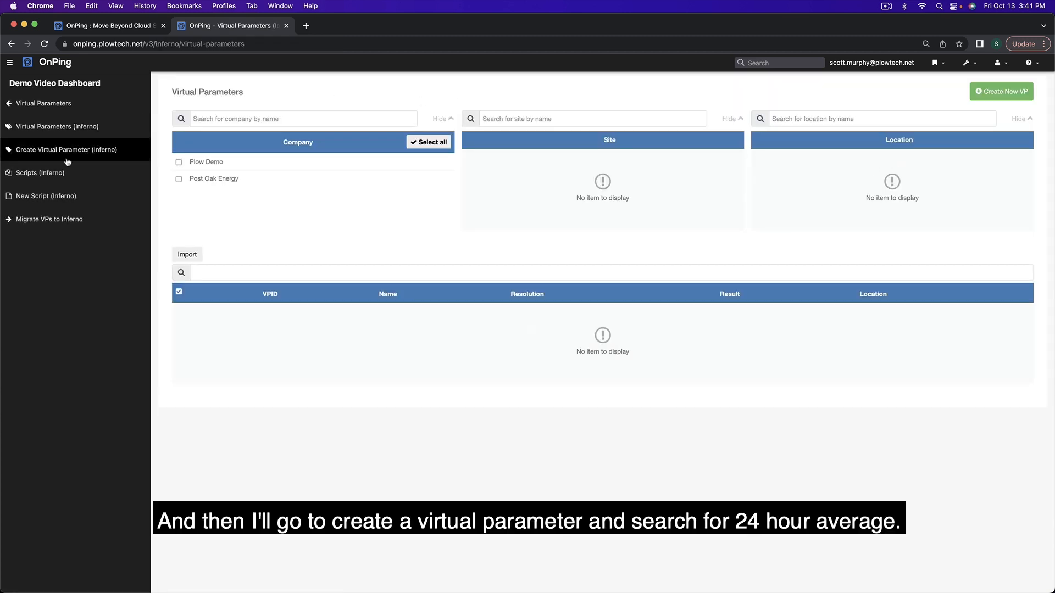
click(67, 161)
click(253, 107)
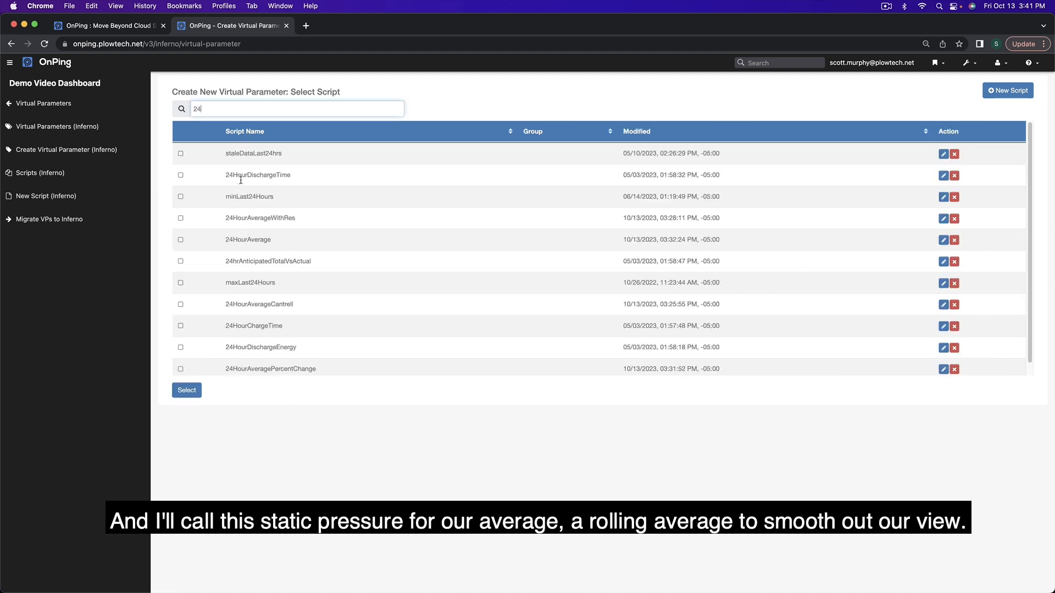
click(241, 238)
click(187, 390)
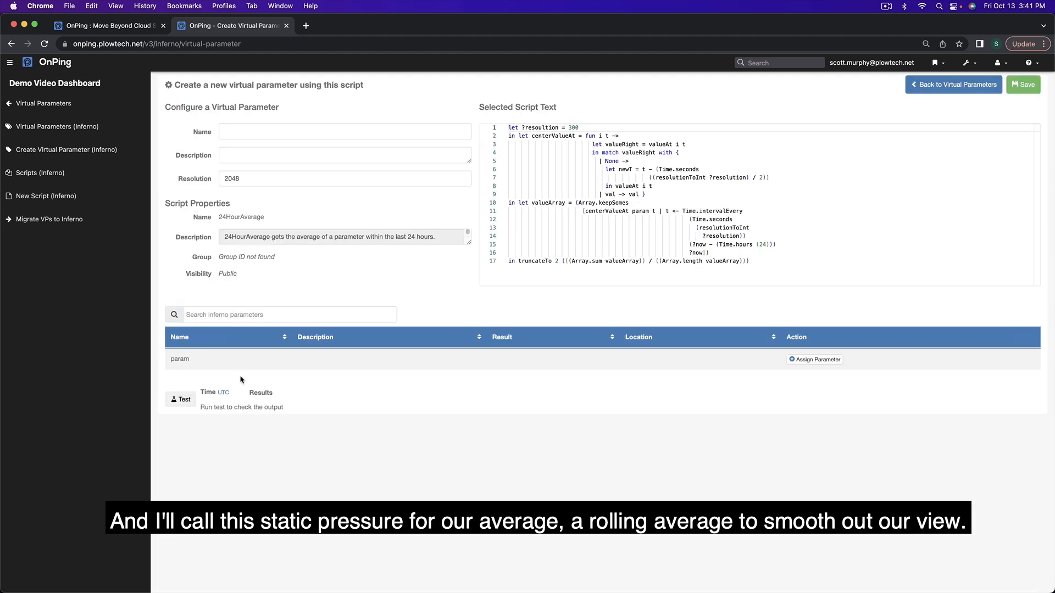
Step: Name the virtual parameter "Static Pressure 24hr Average" and describe it as "A rolling average to smooth out our view."
click(286, 130)
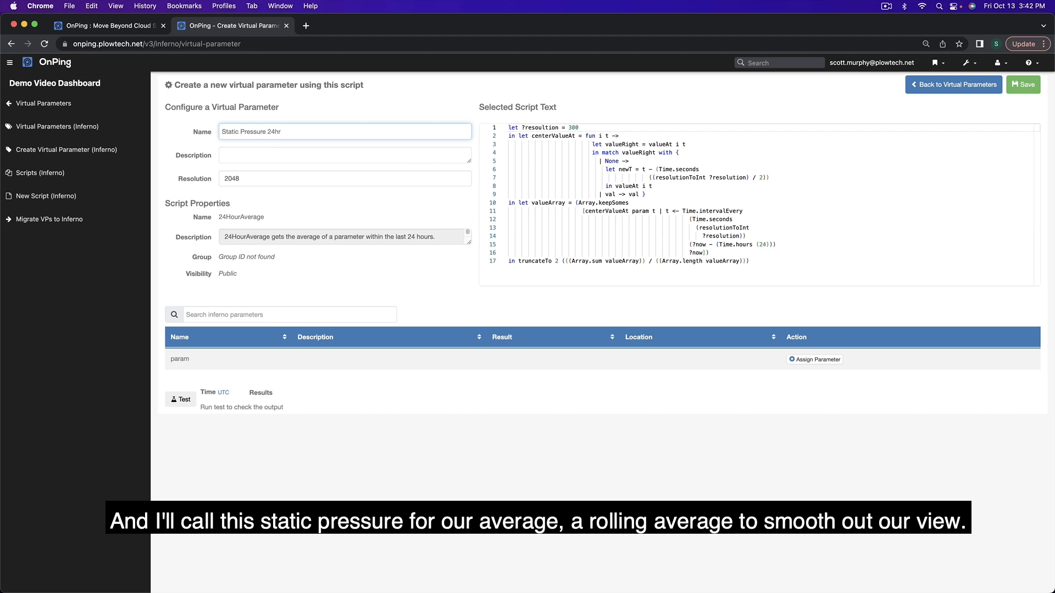
text(Static Pressure 24hr Average)
key(Tab)
text(A)
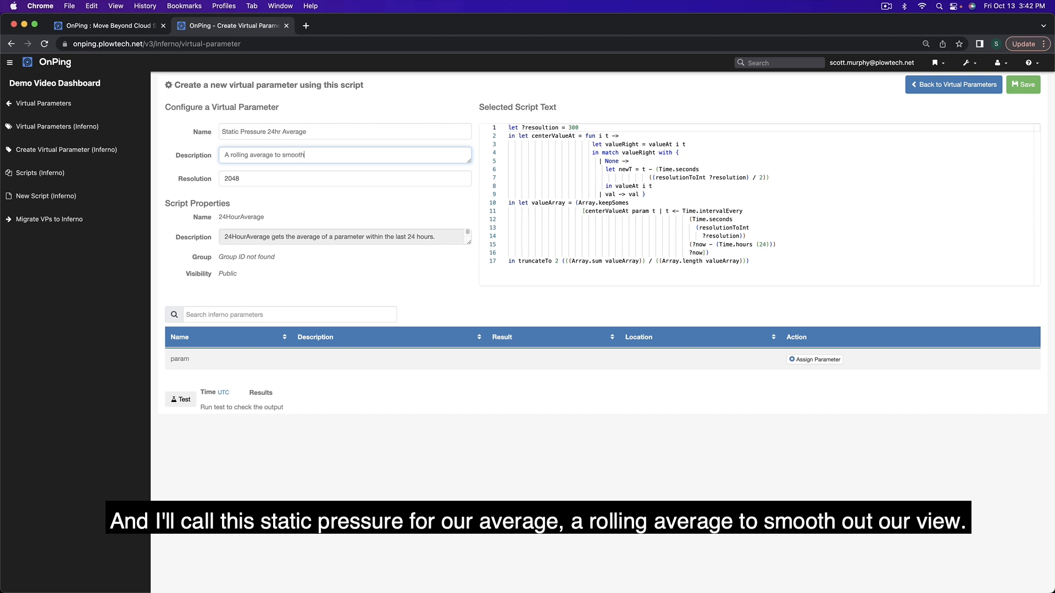
text(view.)
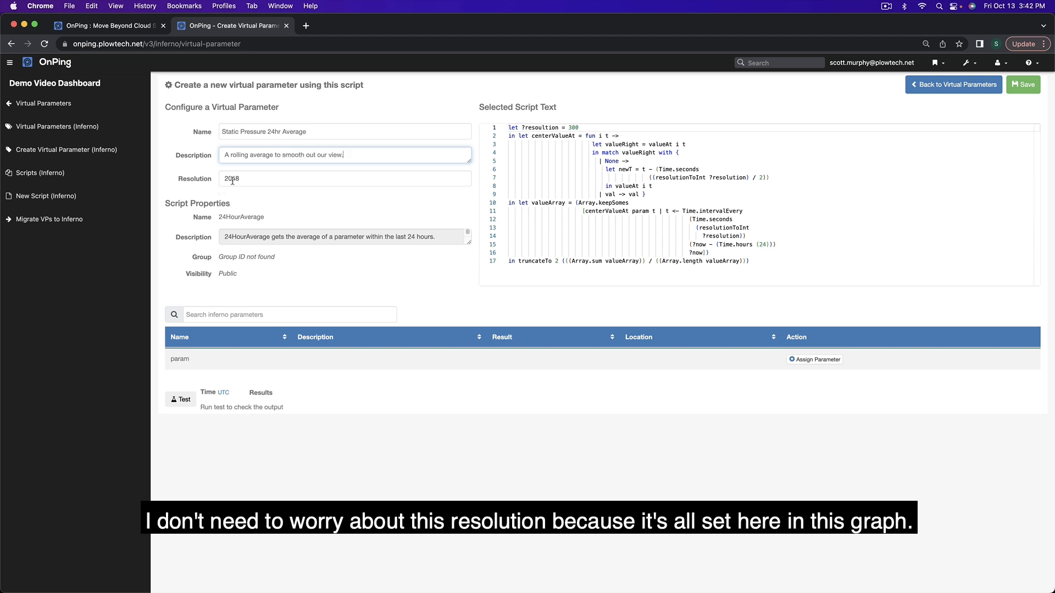
click(345, 299)
Step: Assign Totalflow FIT-204C Static PSI from Plow Demo's Oil and Gas Demo Parameters as the script's param input
click(810, 360)
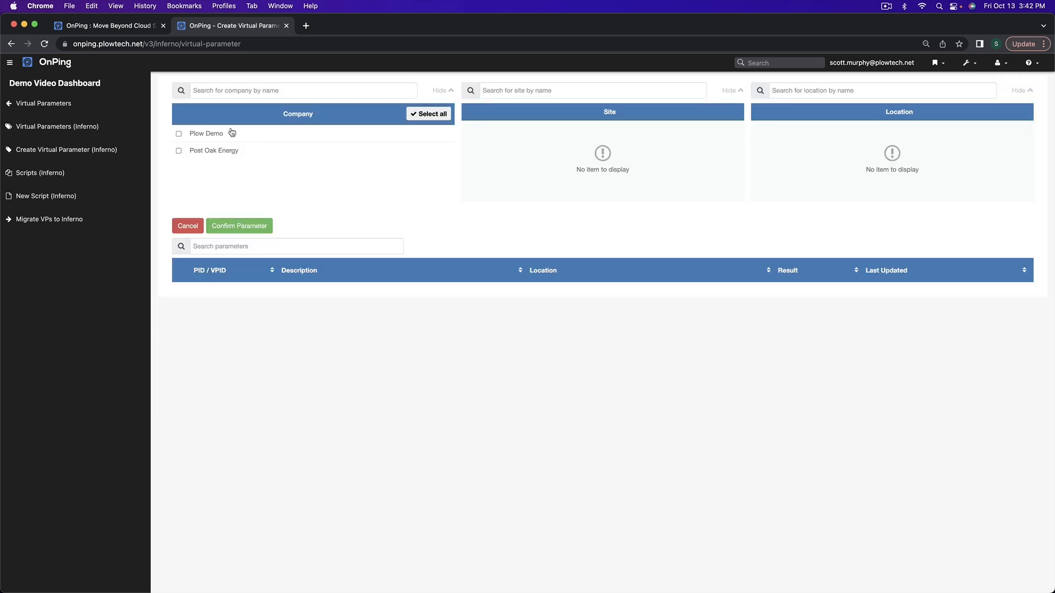
click(232, 133)
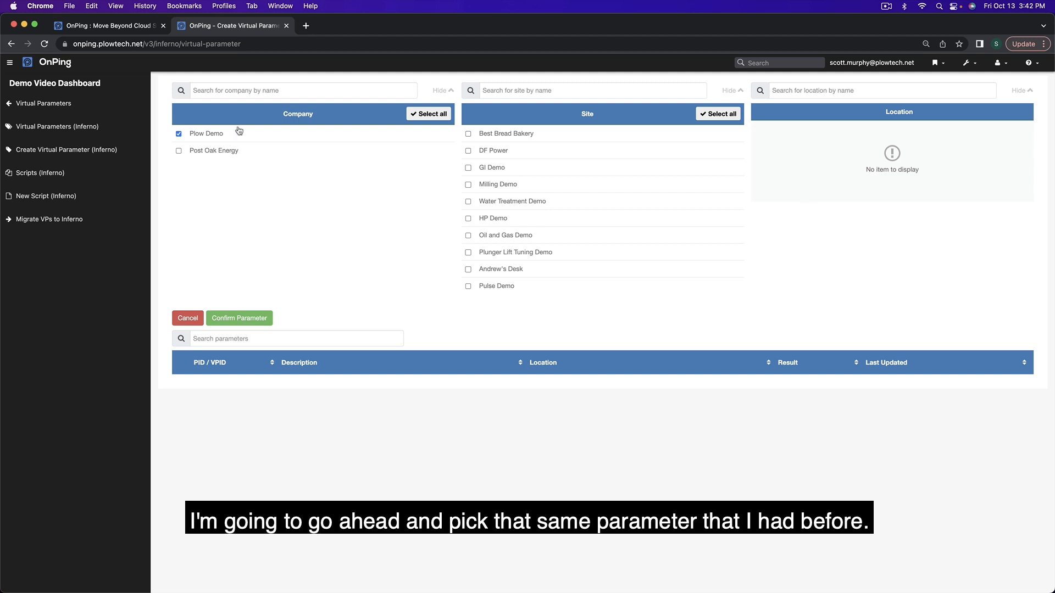
click(533, 242)
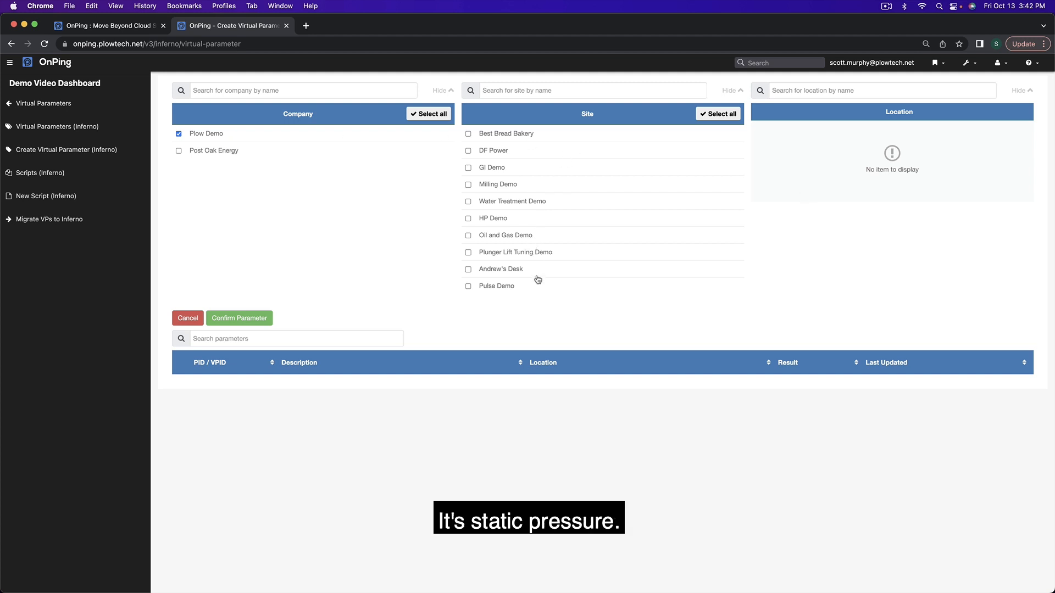
click(791, 137)
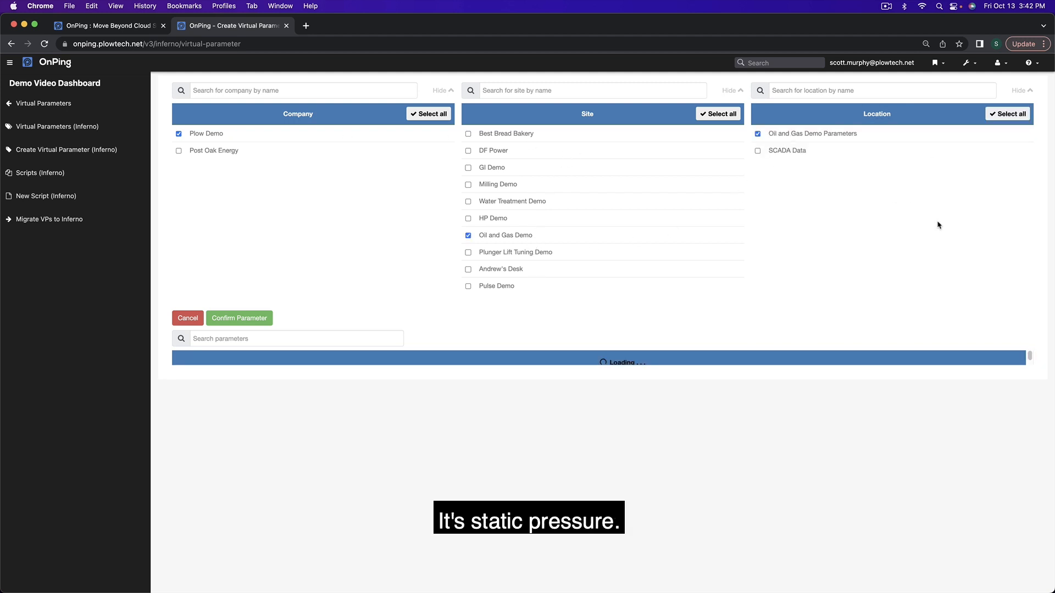
click(268, 339)
text(St)
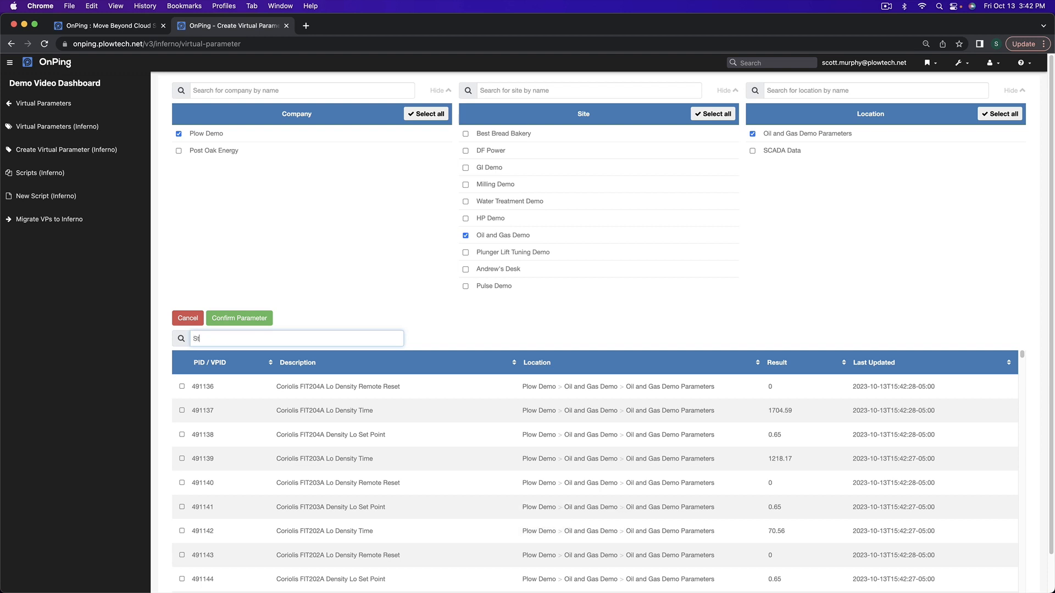
text(atic)
click(250, 386)
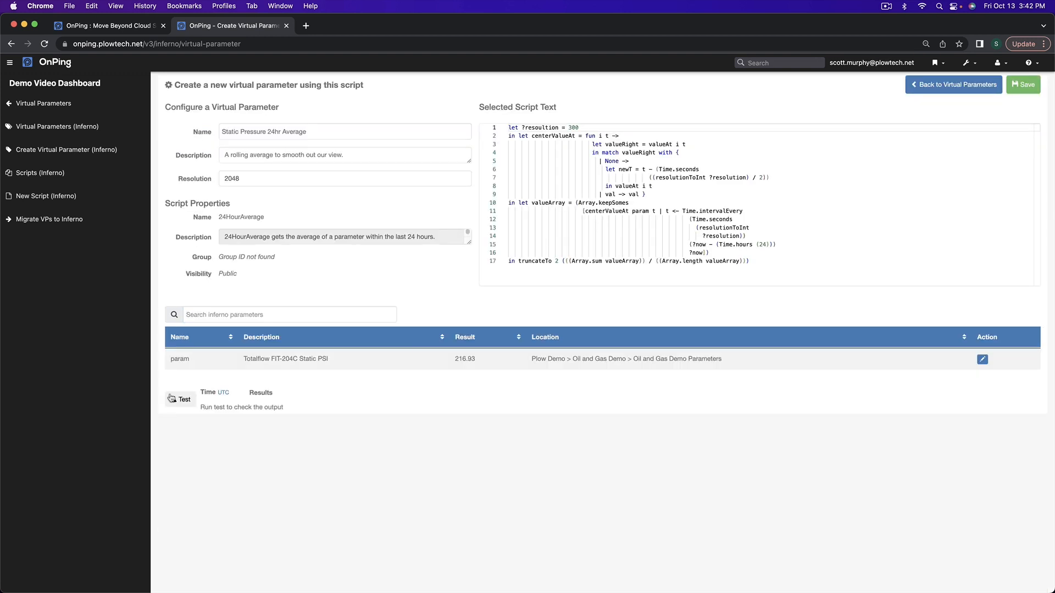
Step: Test the virtual parameter's output and save it
click(172, 399)
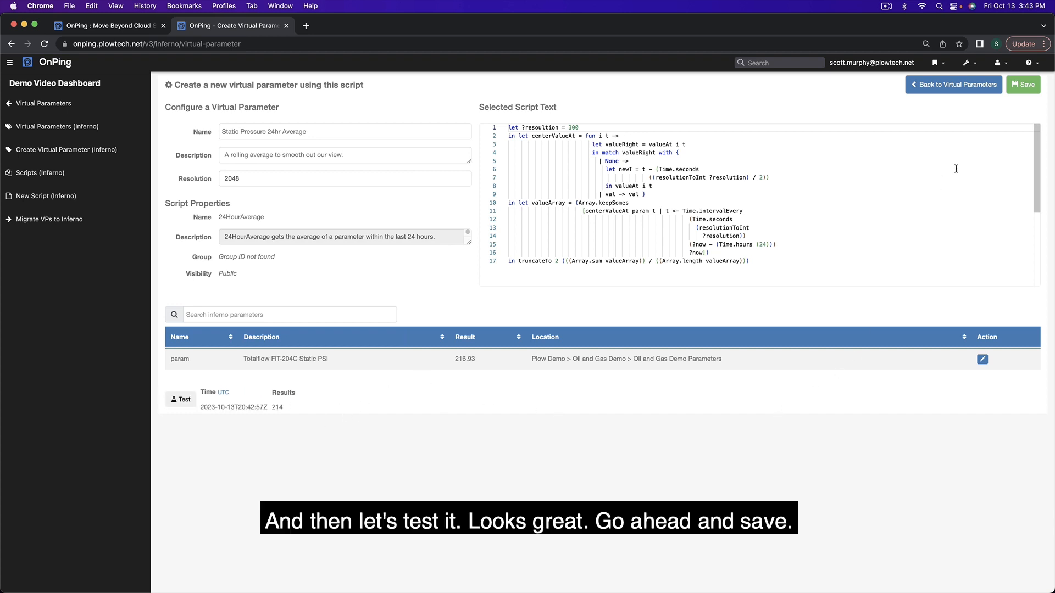
click(1024, 85)
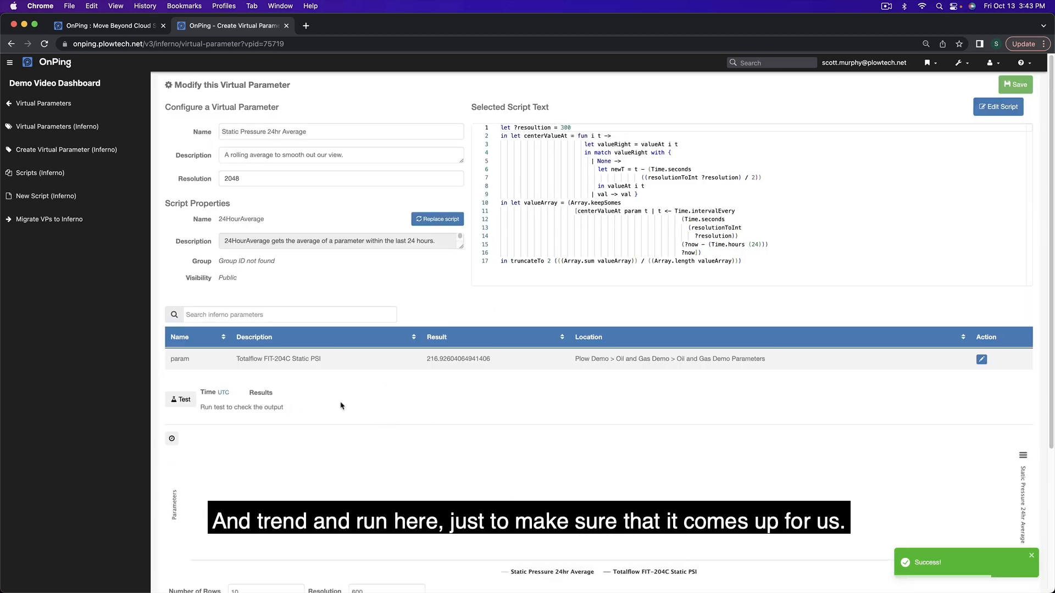
Step: Check the saved virtual parameter's trend in time travel mode
scroll(341, 405, down, 5)
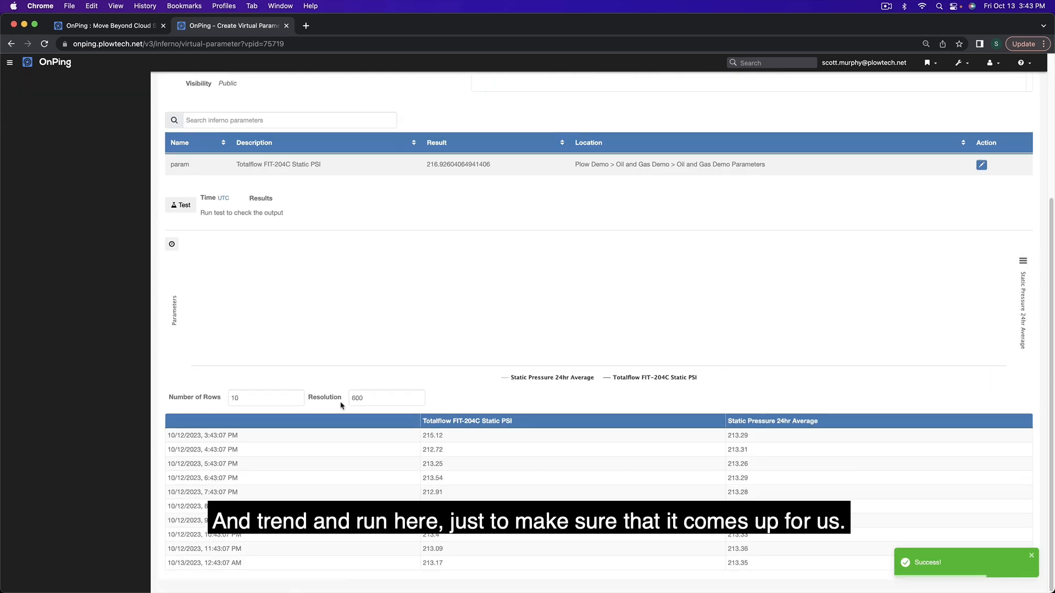
click(172, 246)
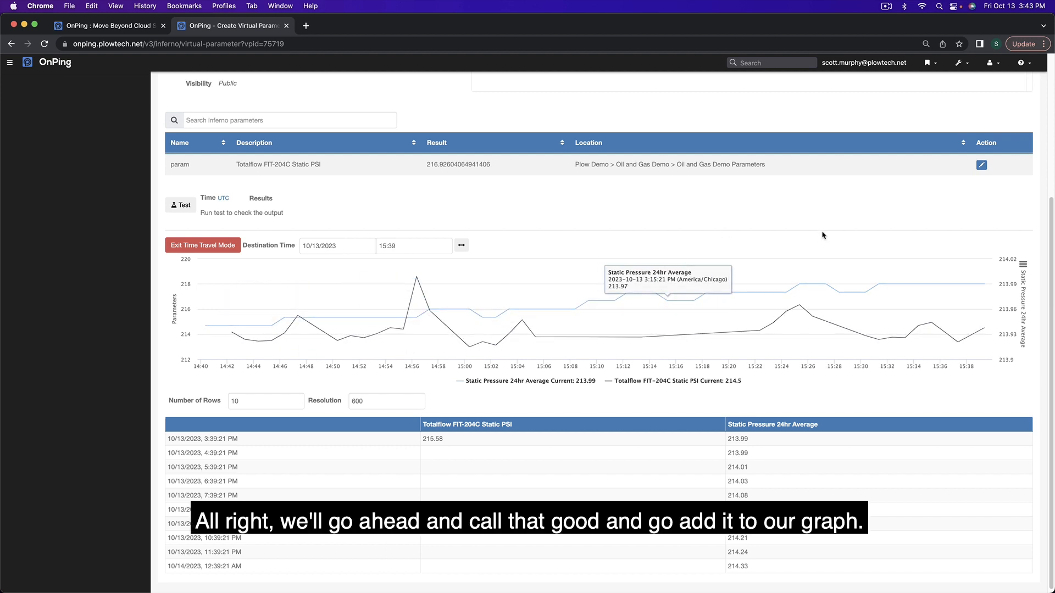
scroll(714, 237, down, 1)
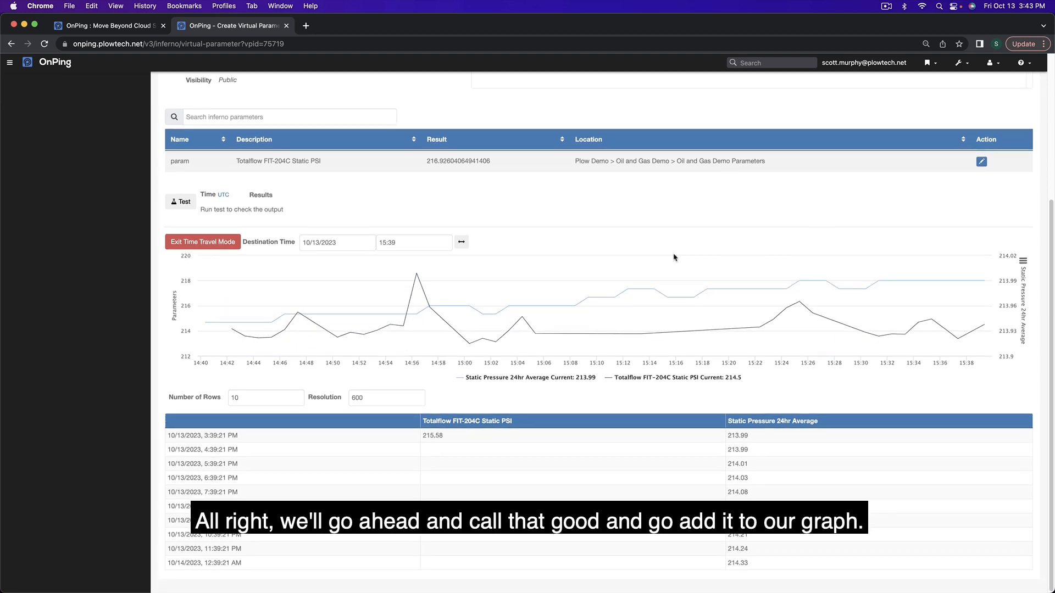
Step: Return to the Average Example dashboard and open the Static Pressure graph's settings at its Y 1 axis parameters
click(54, 64)
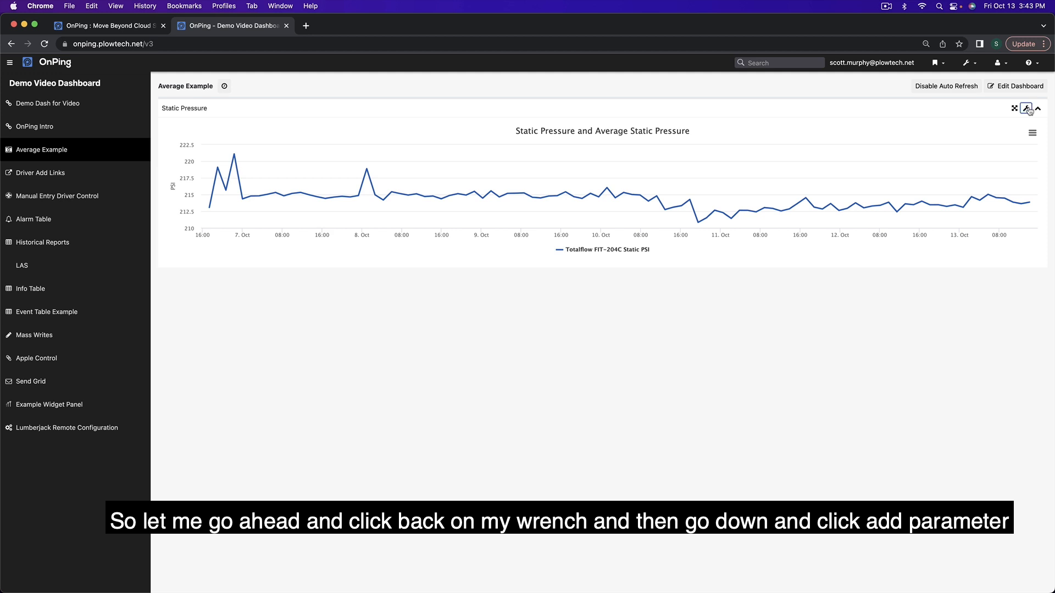
click(1026, 108)
scroll(652, 128, down, 5)
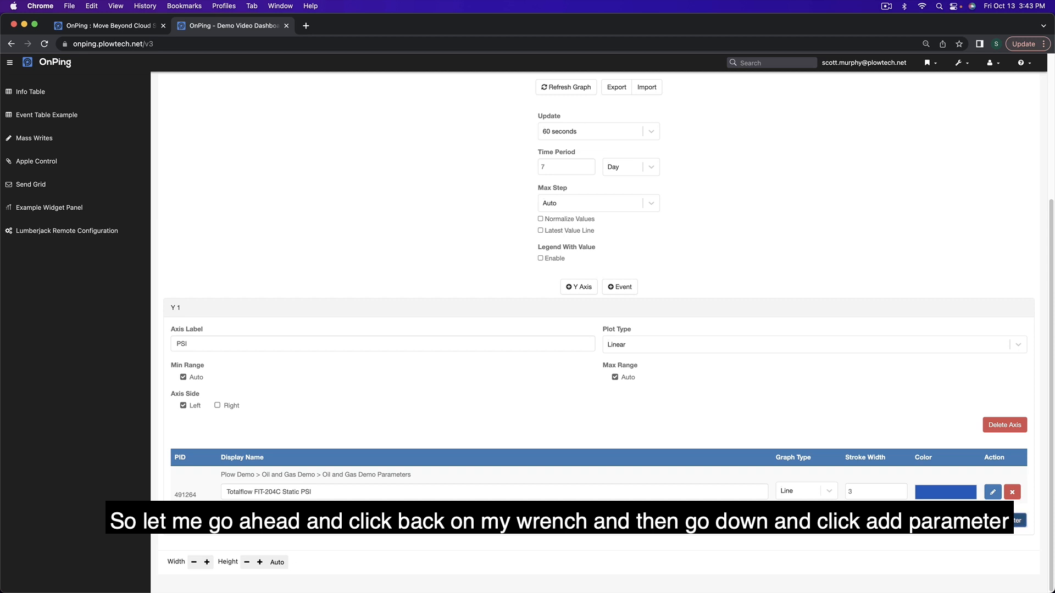
Step: Start adding a parameter to the Y 1 axis, filtering to Plow Demo, Oil and Gas Demo, Oil and Gas Demo Parameters
click(1019, 520)
click(198, 213)
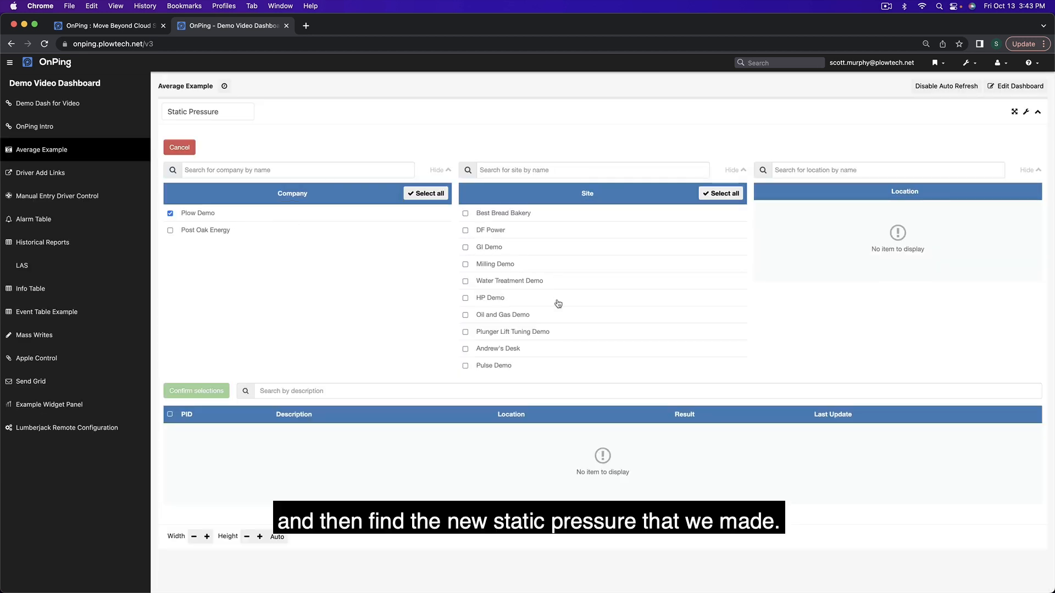
click(479, 314)
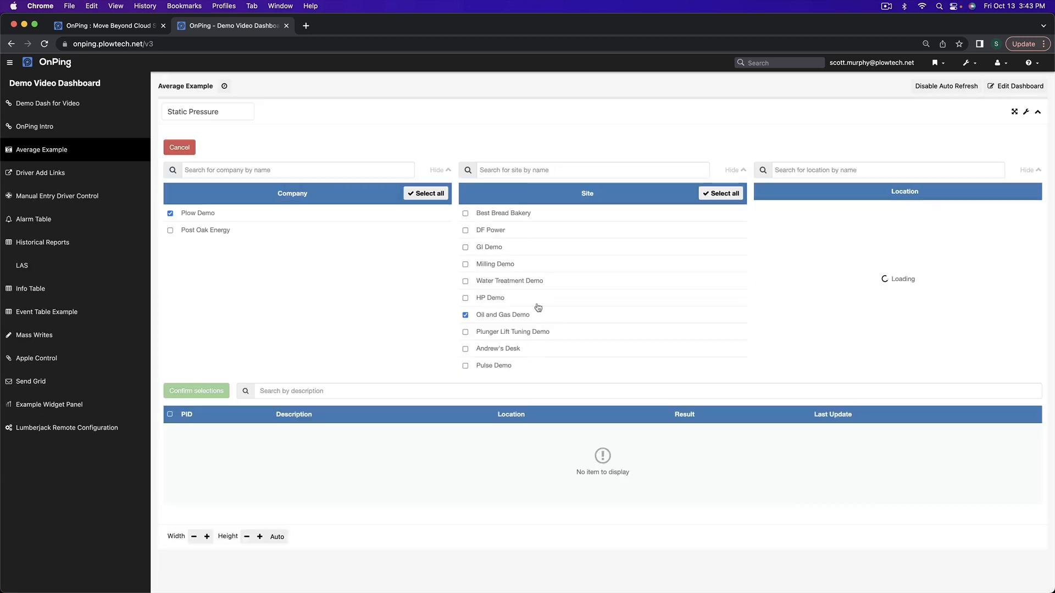
click(822, 219)
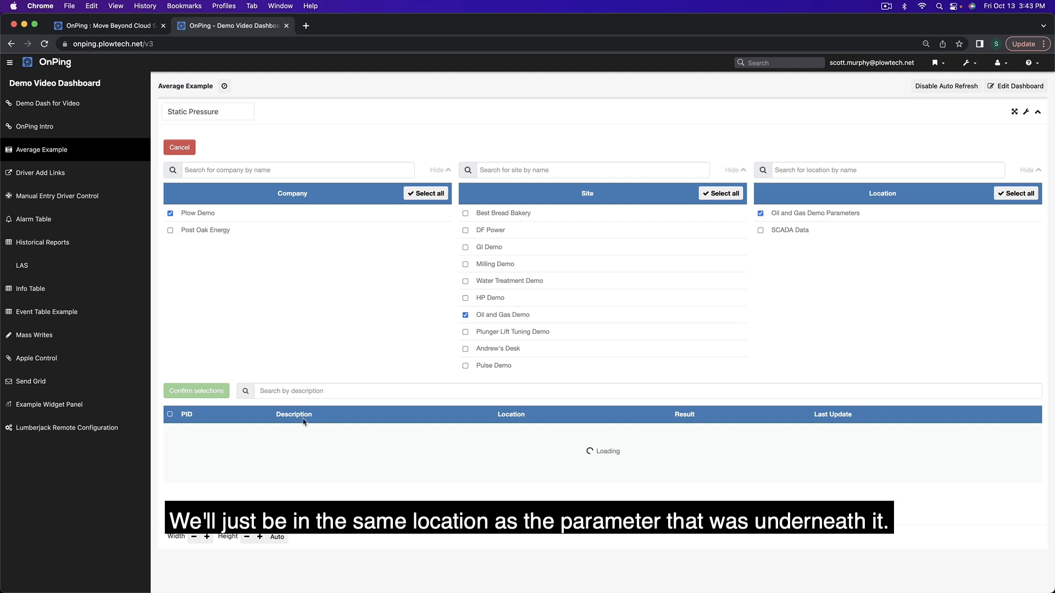
Step: Search the parameters for "Static" and add the Static Pressure 24hr Average virtual parameter to the graph
click(310, 391)
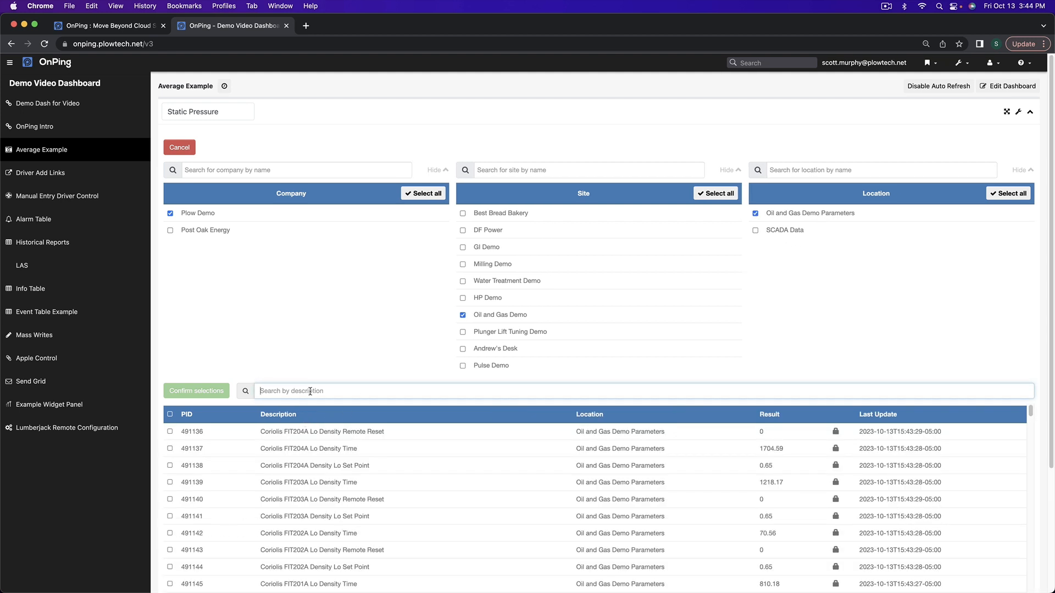
text(Static)
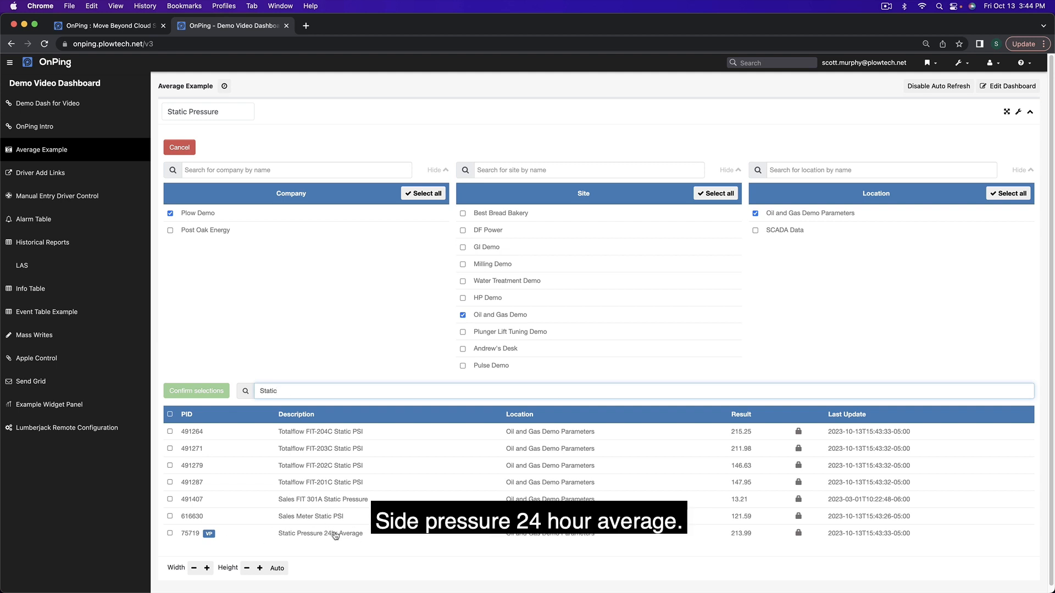
click(170, 533)
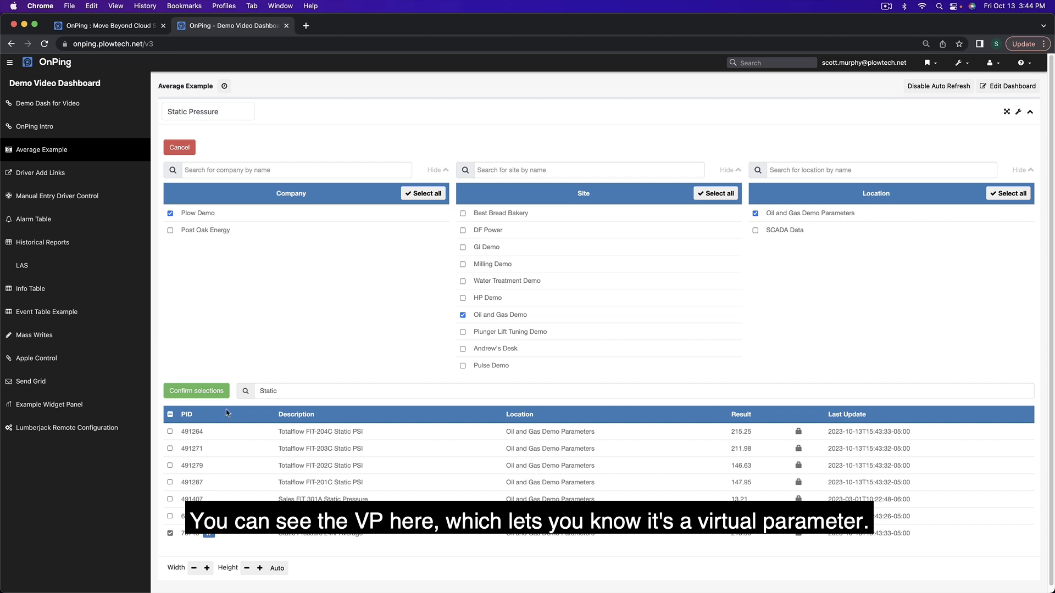
click(202, 390)
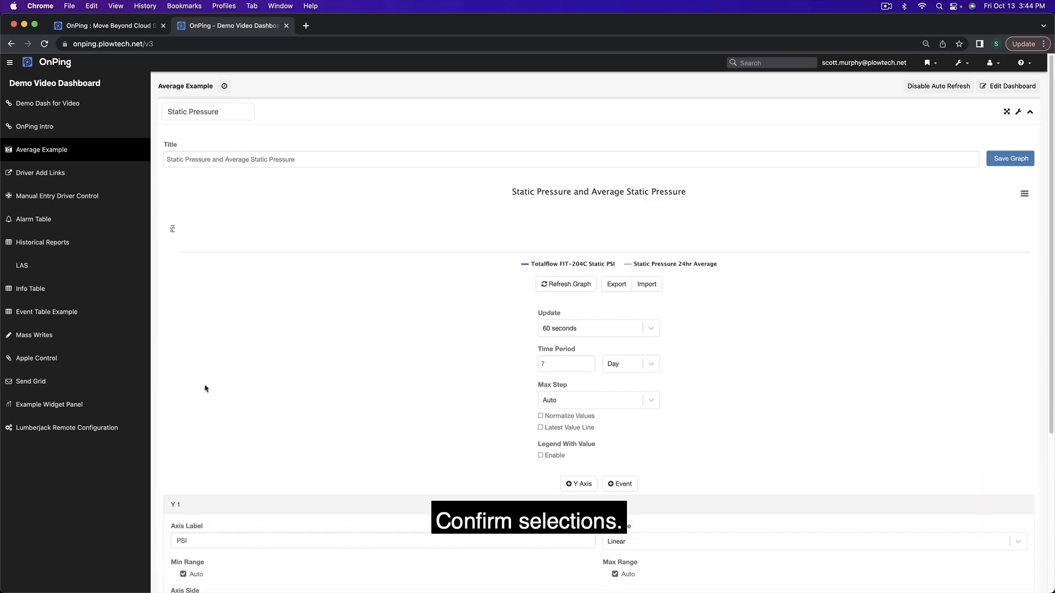
Step: Give the Static Pressure 24hr Average line a stroke width of 3 and a yellow color
scroll(757, 445, down, 5)
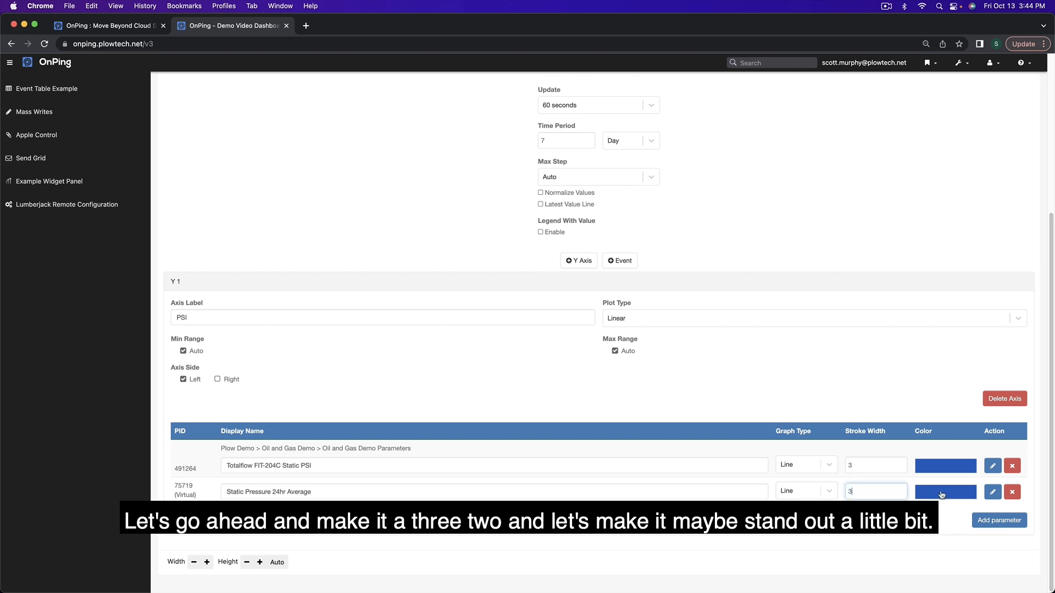
click(962, 493)
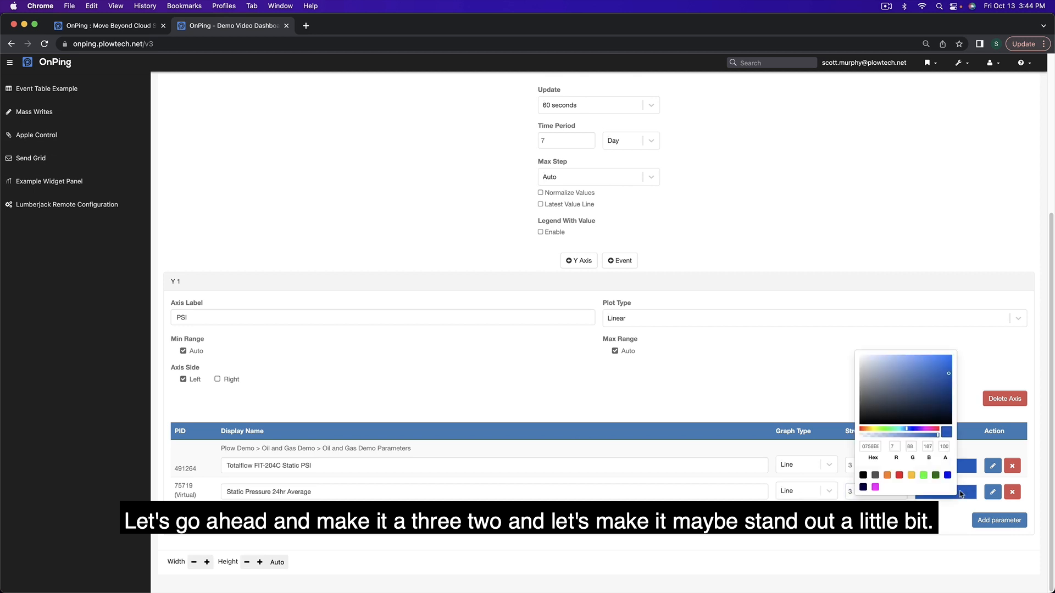
click(912, 476)
click(709, 313)
Step: Save the Static Pressure and Average Static Pressure graph and close its settings
scroll(773, 448, up, 3)
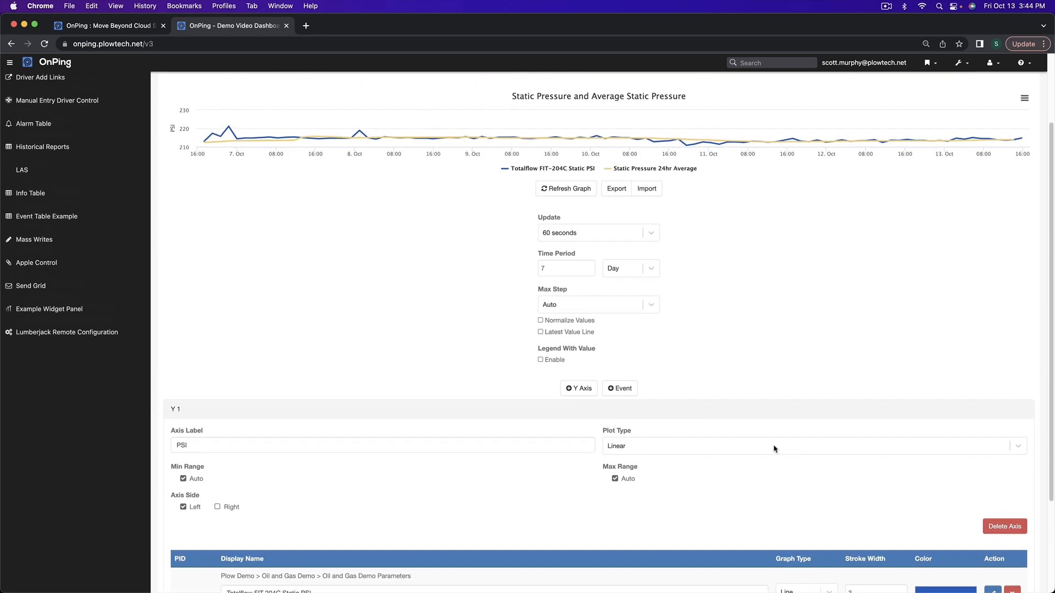
scroll(773, 449, up, 2)
click(1020, 159)
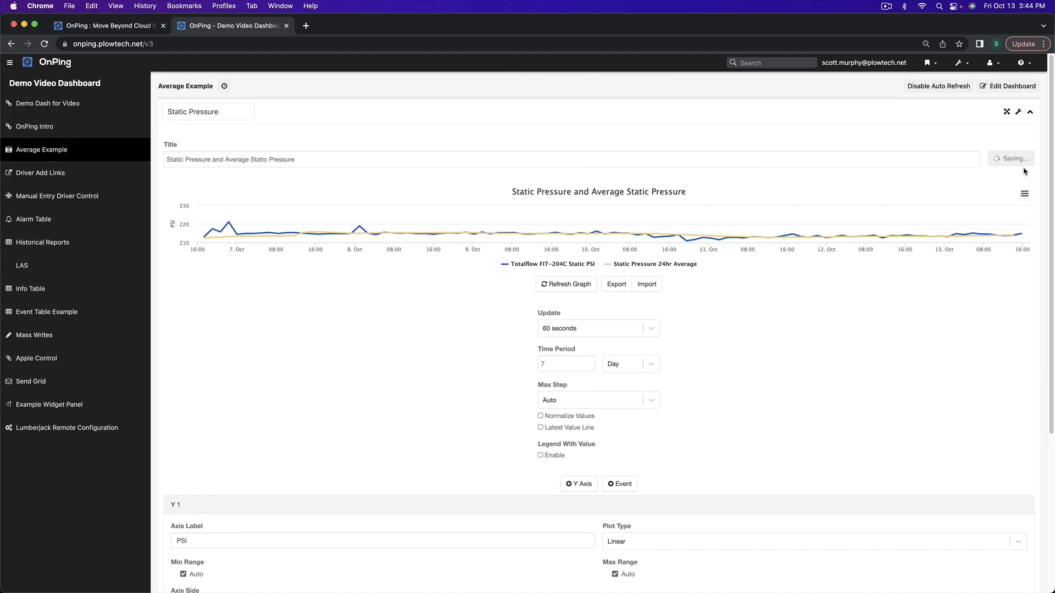
click(1019, 112)
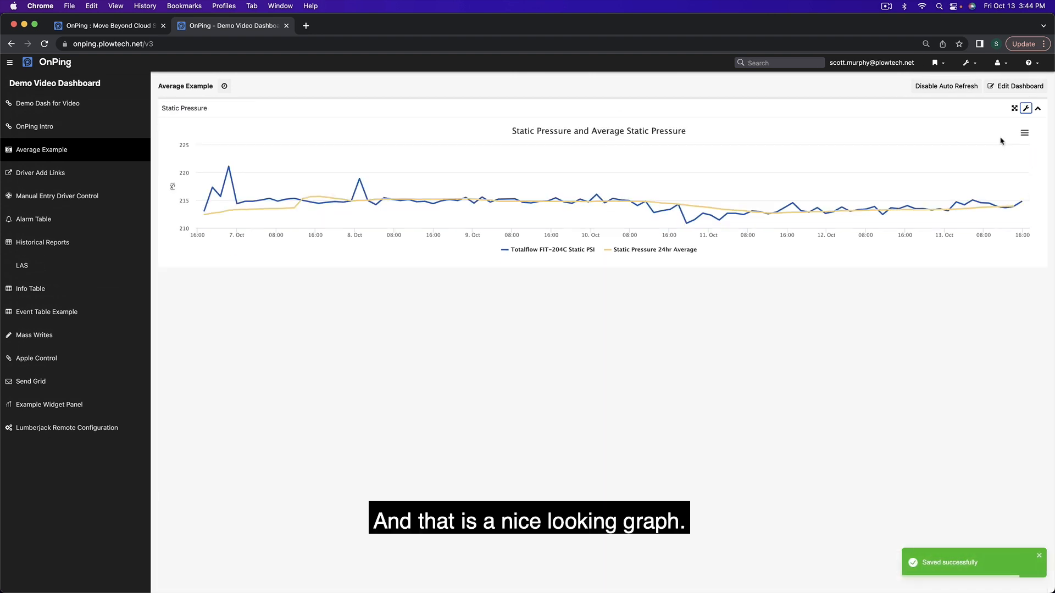